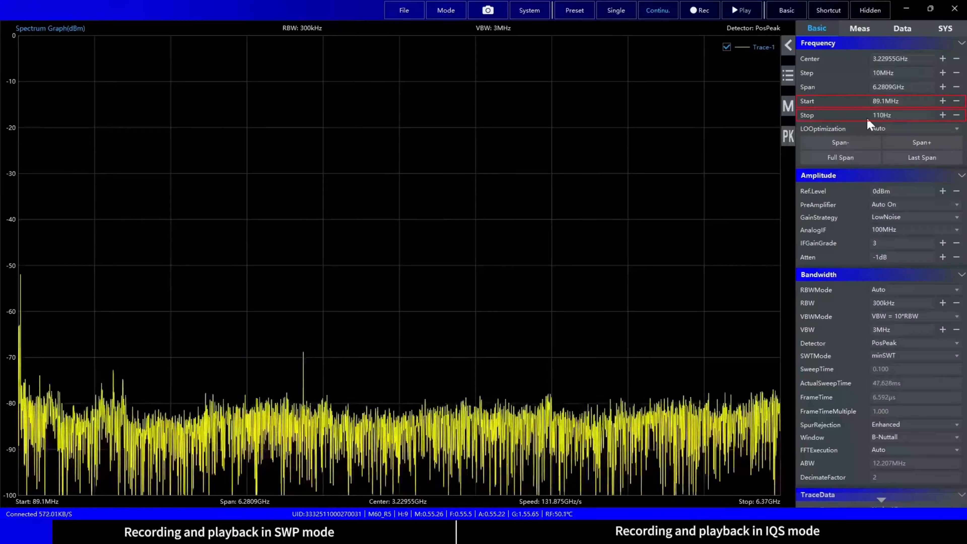
Step: Set the stop frequency to 110 MHz and the RBW to 50 kHz
text(M)
key(Return)
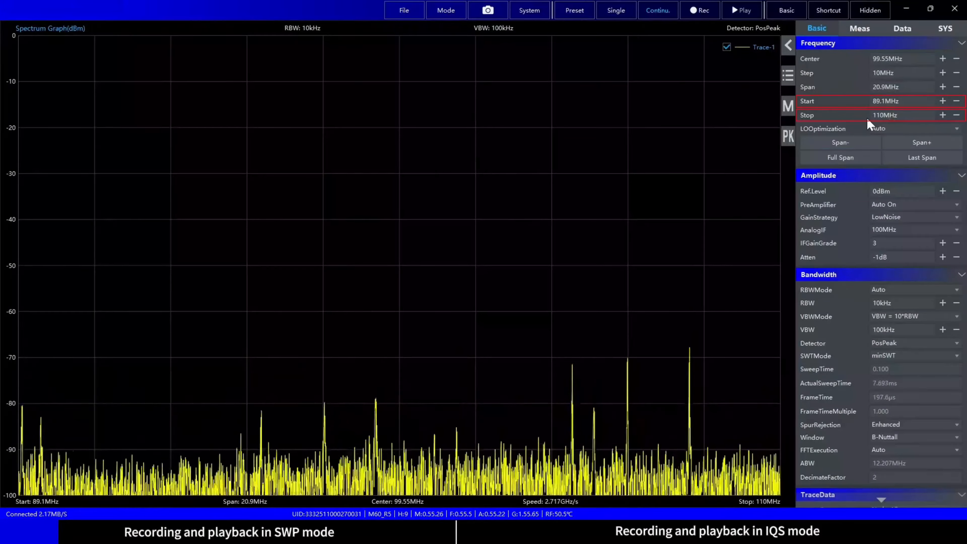
click(943, 303)
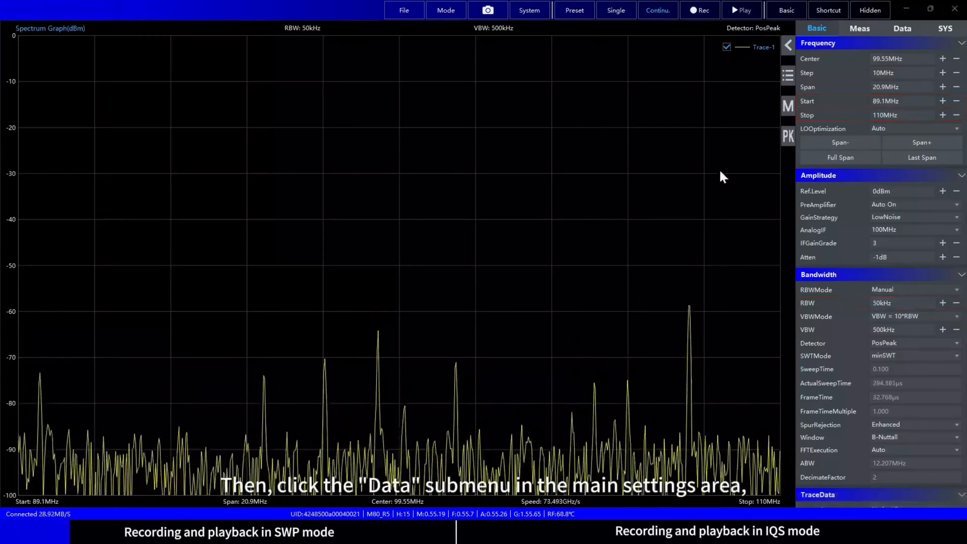
Step: Configure recording in Fixed mode with a 3 s record time, saving files to the SAStudio4 data folder
click(904, 30)
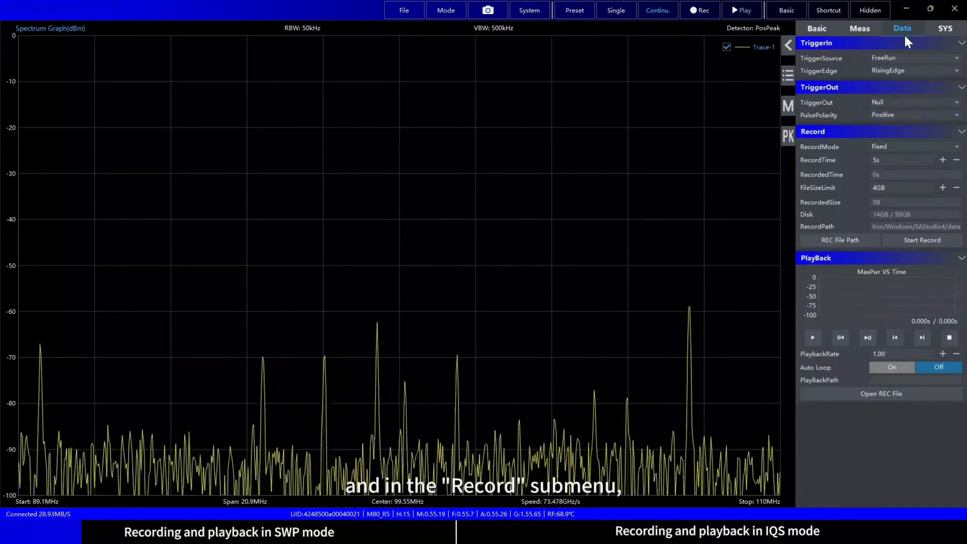
click(942, 149)
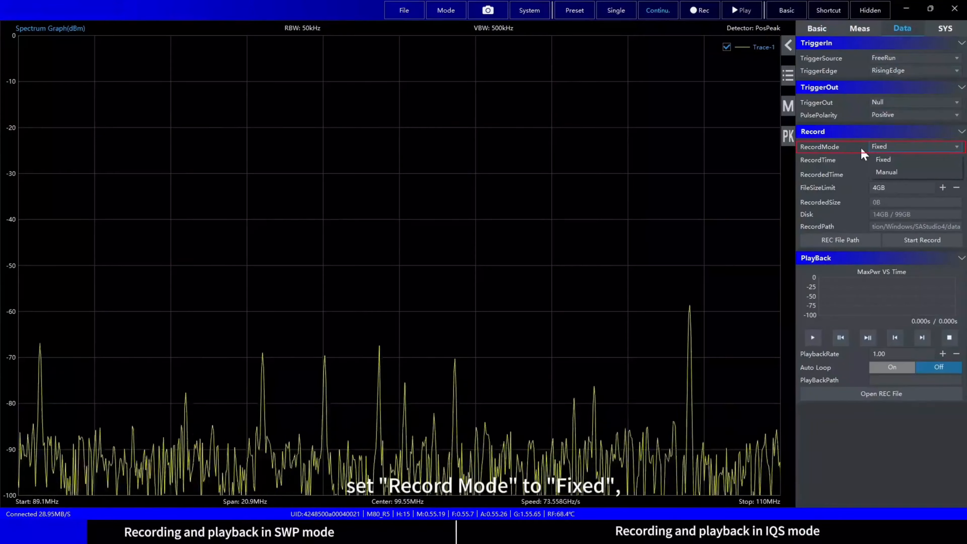
click(847, 156)
click(874, 159)
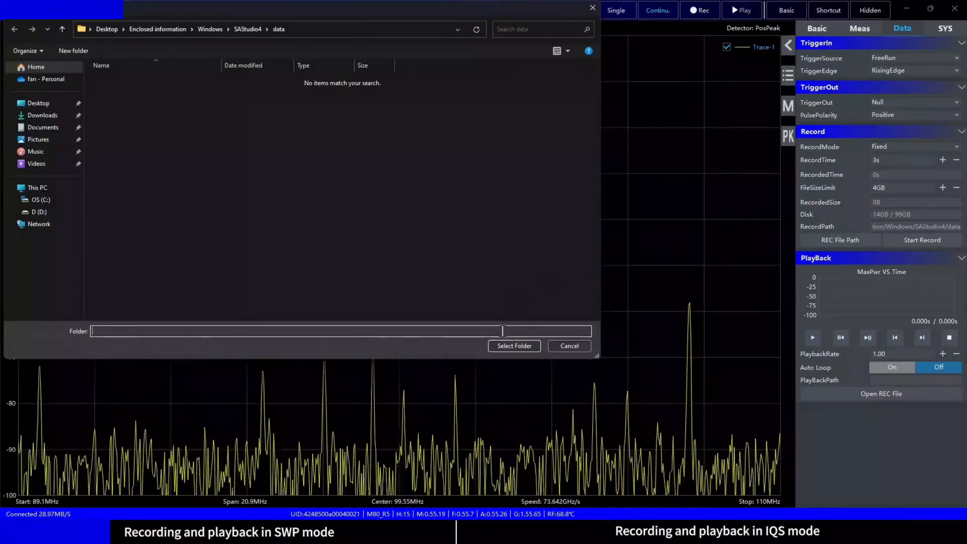
click(512, 344)
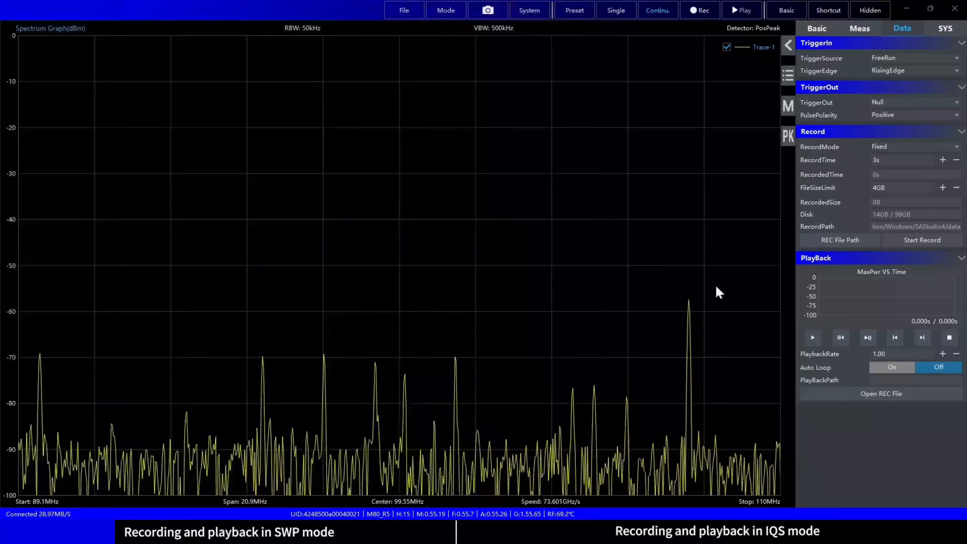
Step: Record the spectrum, and briefly play the recording back, pausing and stopping the playback
click(900, 239)
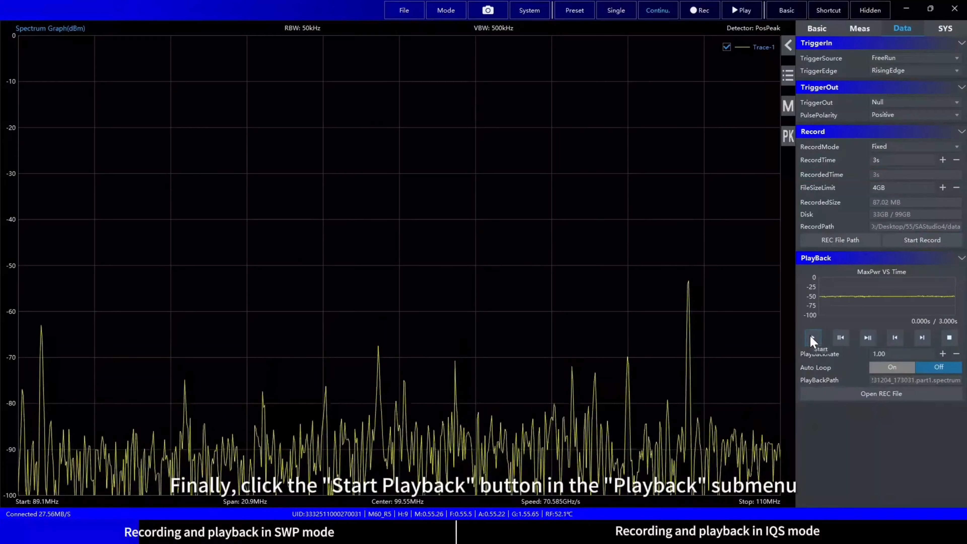
click(812, 338)
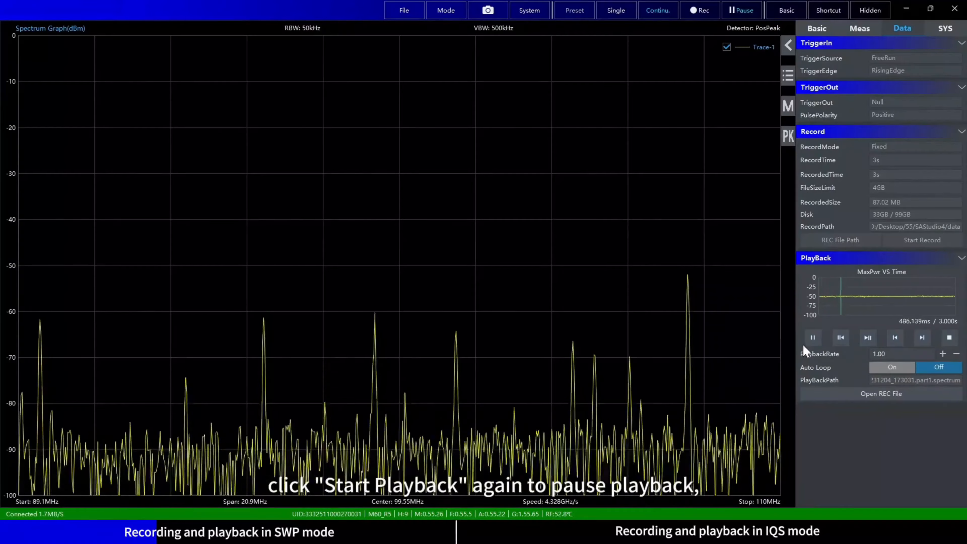
click(811, 339)
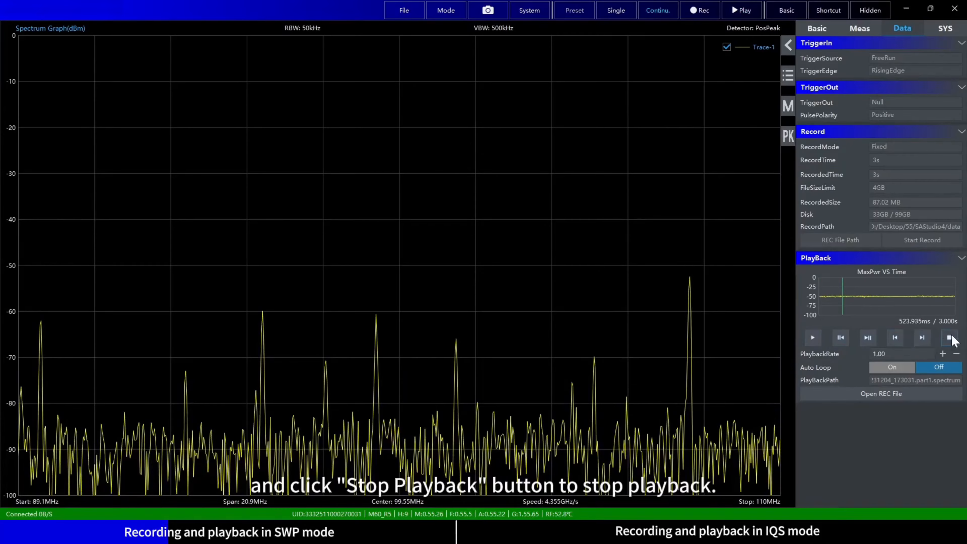
click(950, 337)
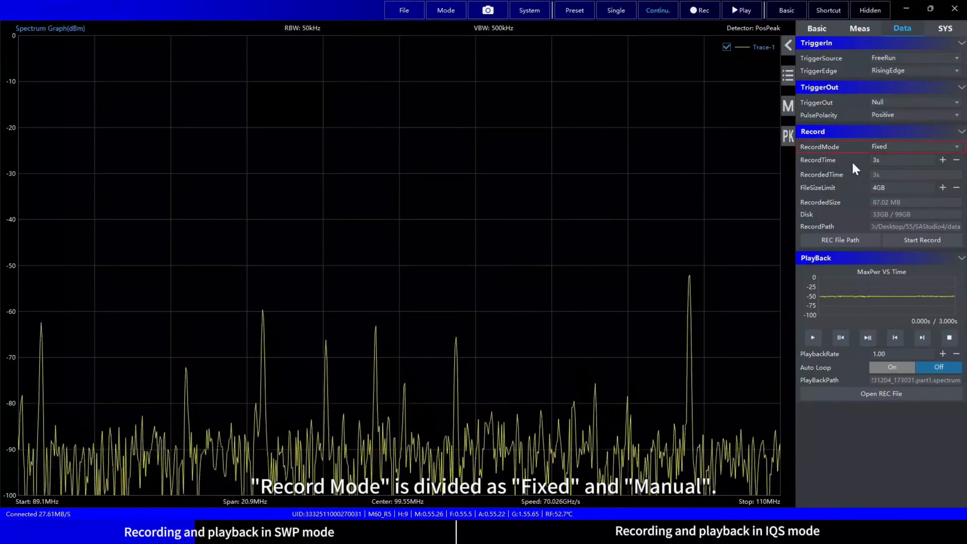
click(922, 145)
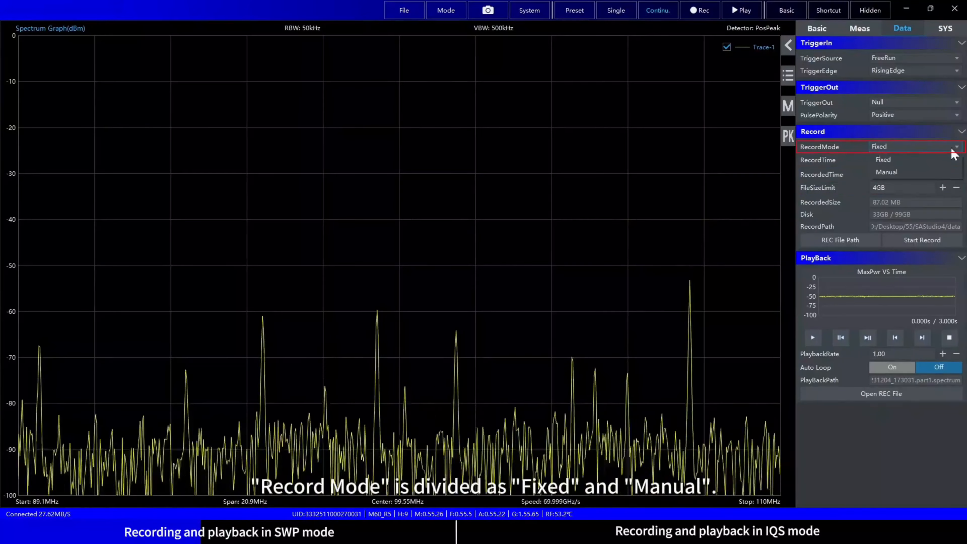
click(857, 179)
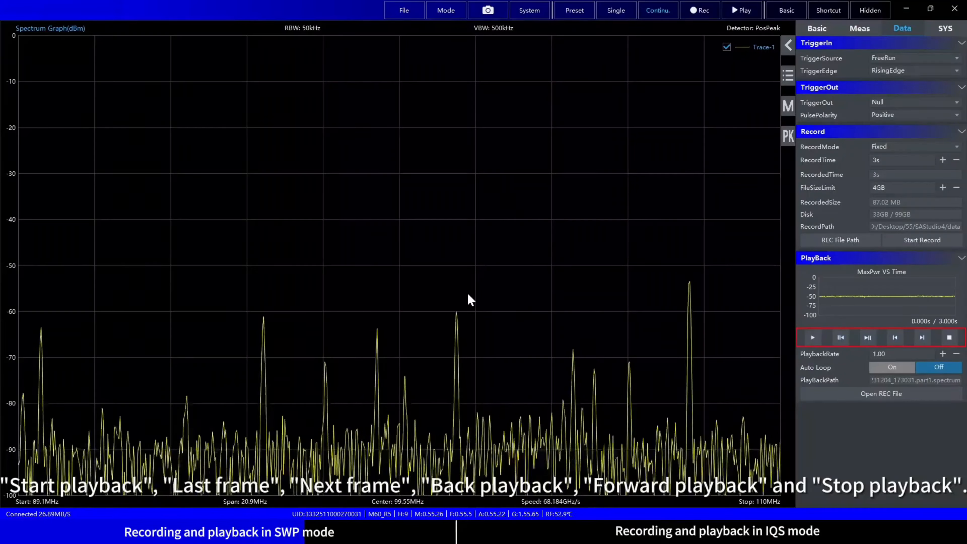
Step: Play back the last recording, stepping to the previous frame and jumping backward and repeatedly forward through its frames
click(812, 338)
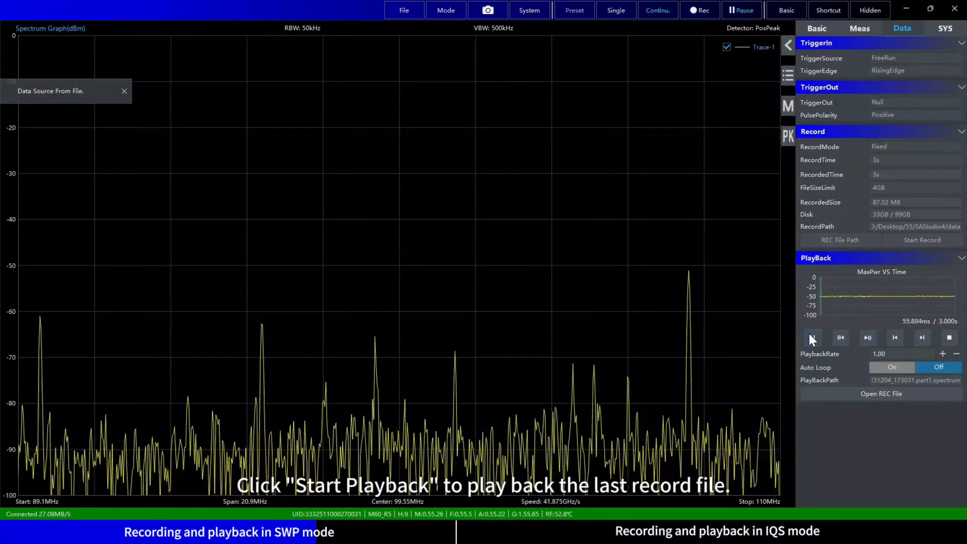
click(841, 339)
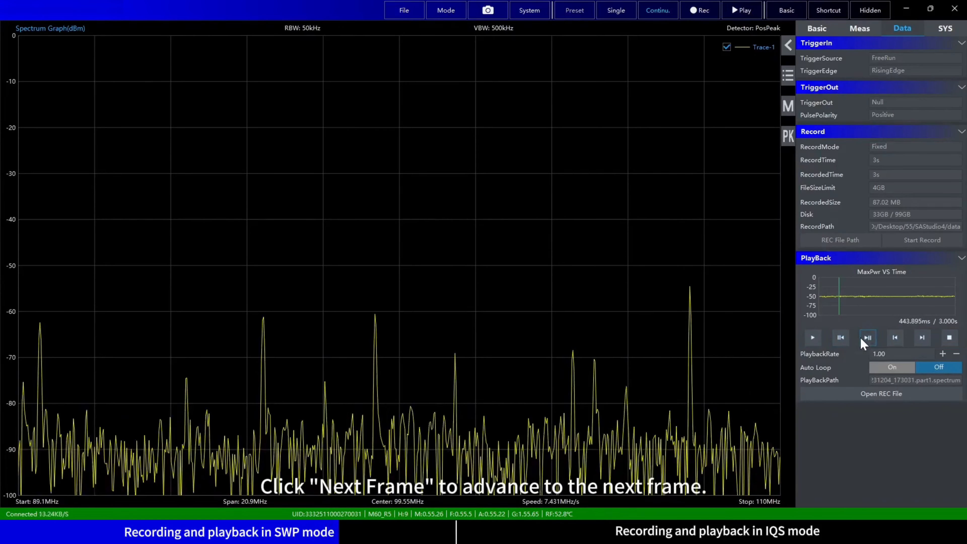
click(894, 340)
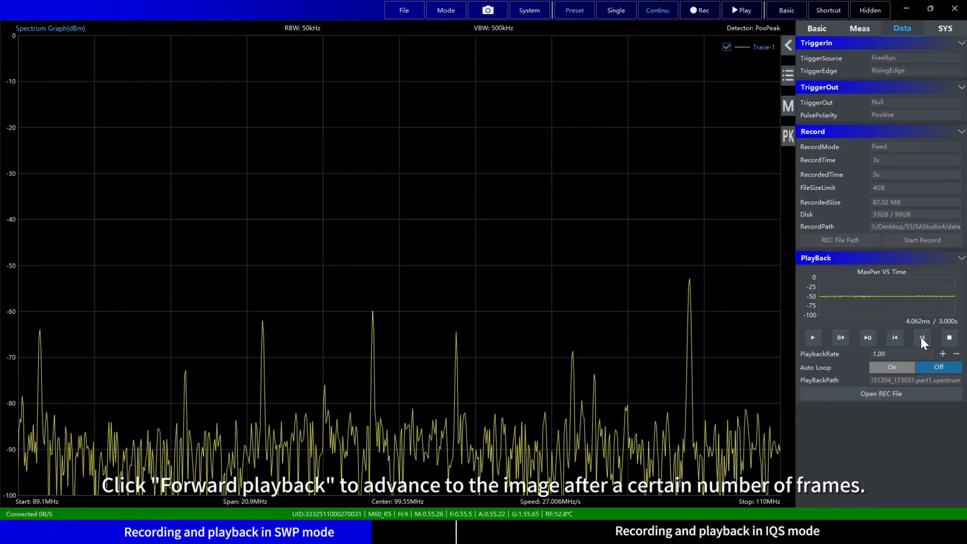
click(922, 339)
click(922, 338)
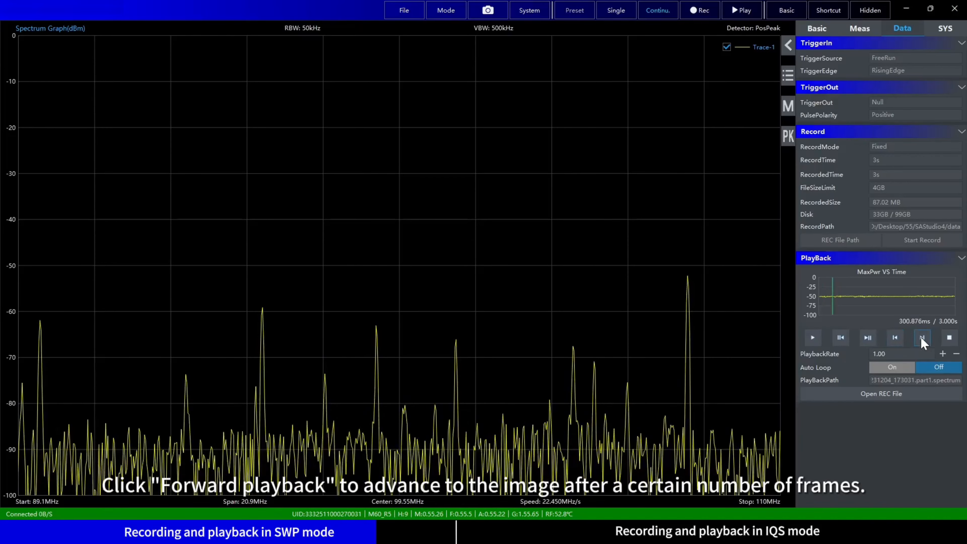
click(922, 338)
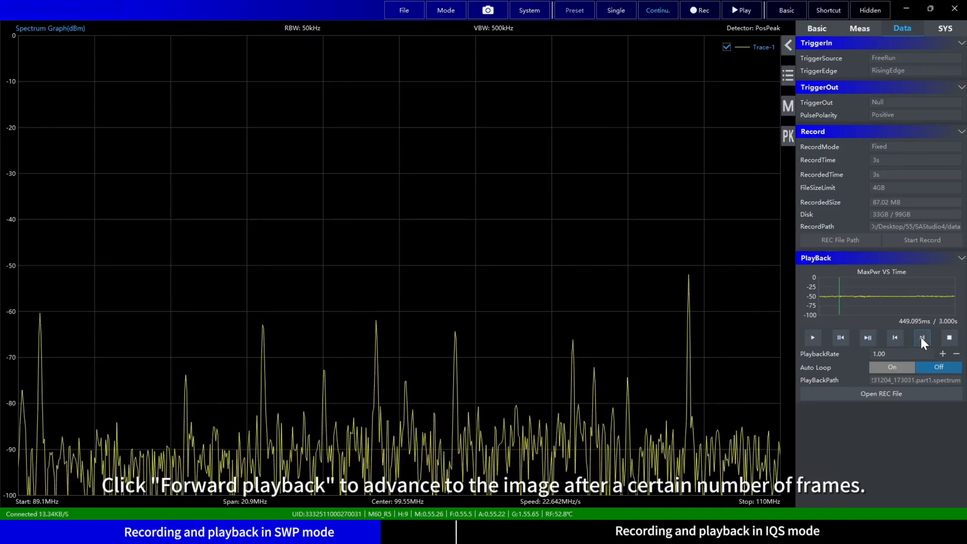
click(922, 338)
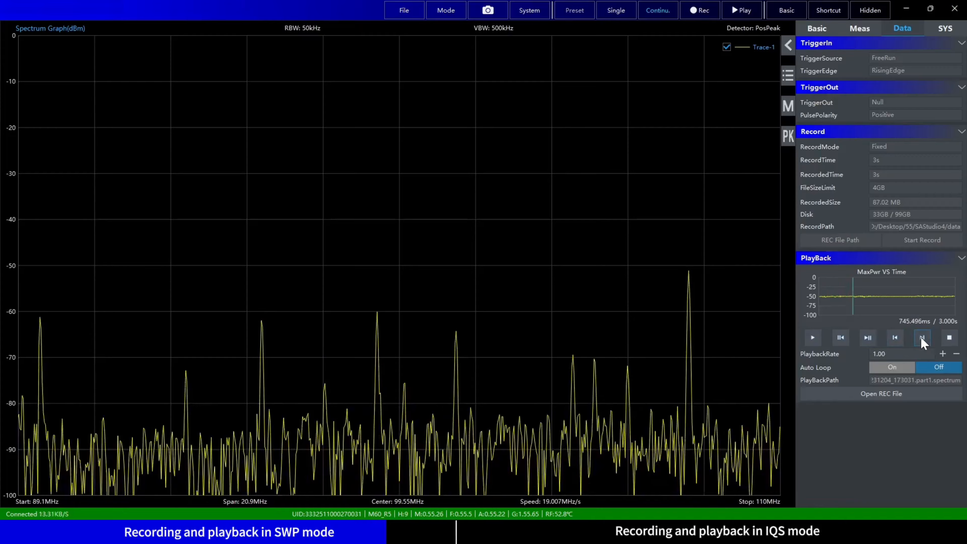
Step: Reposition playback to about 2.6 s on the MaxPwr VS Time preview, and stop playback
click(888, 297)
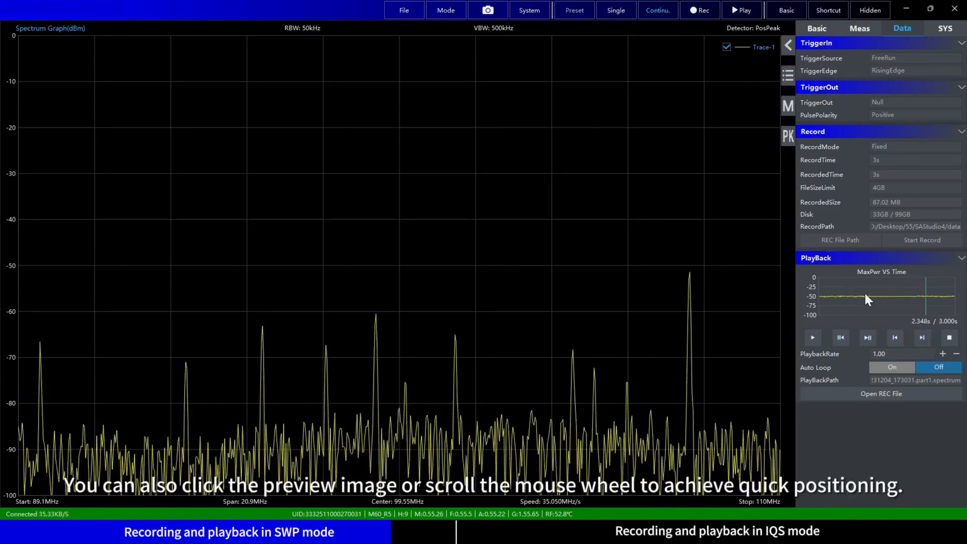
click(929, 299)
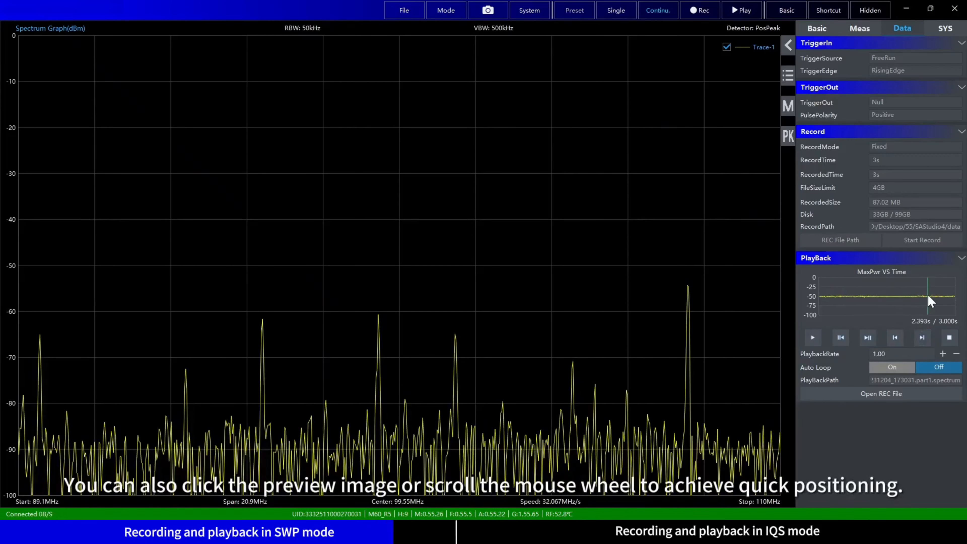
scroll(928, 296, up, 5)
scroll(928, 296, down, 2)
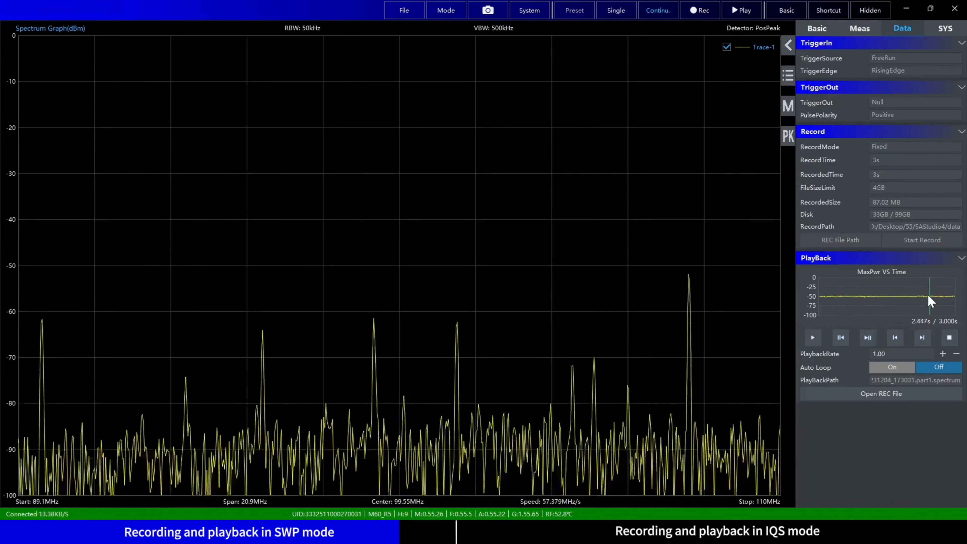
scroll(928, 295, up, 4)
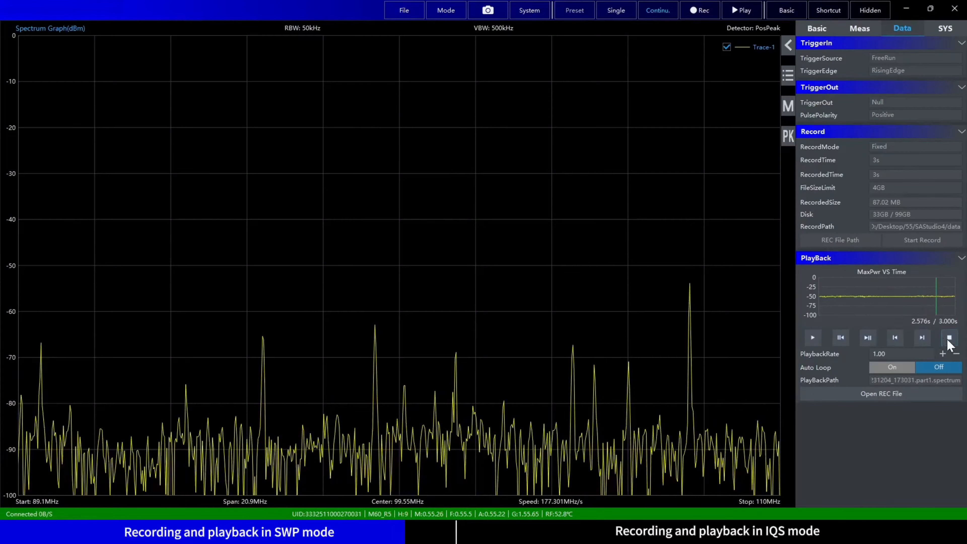
click(949, 338)
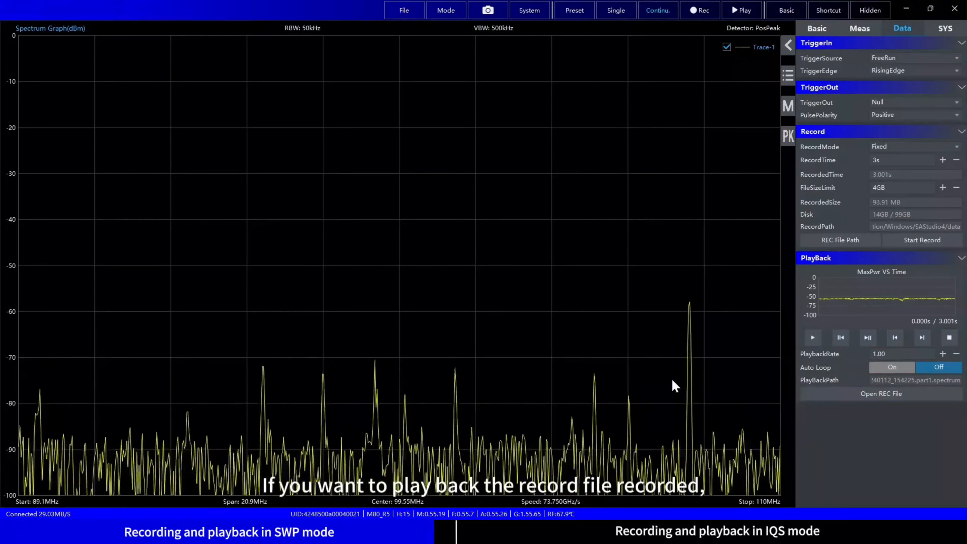
Step: Open the record file 0021_20240112_154135.part1.spectrum and start its playback
click(847, 401)
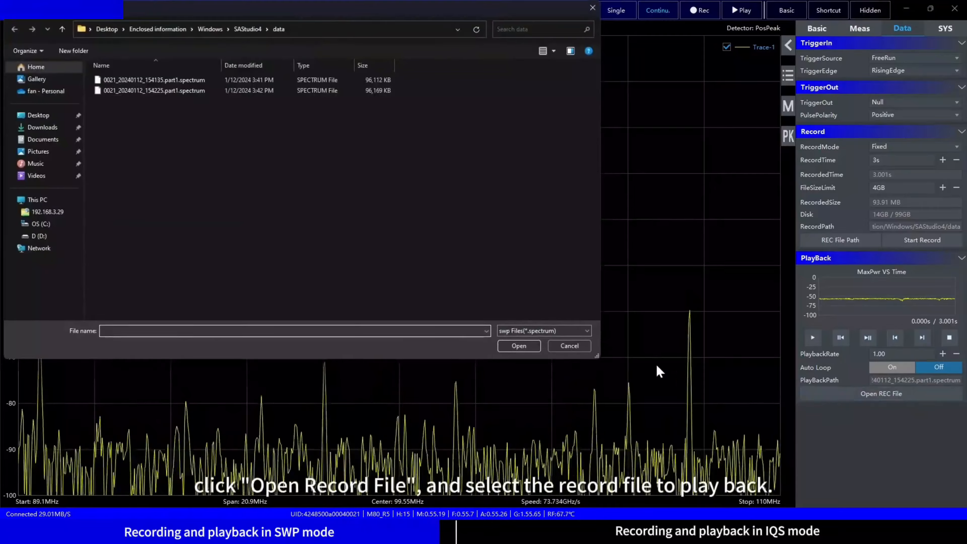
click(228, 80)
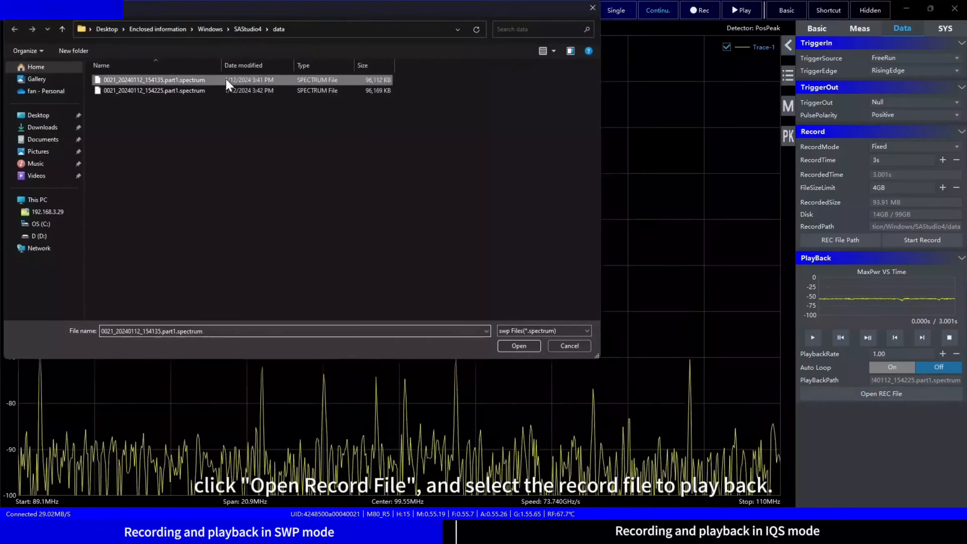
click(519, 346)
click(809, 337)
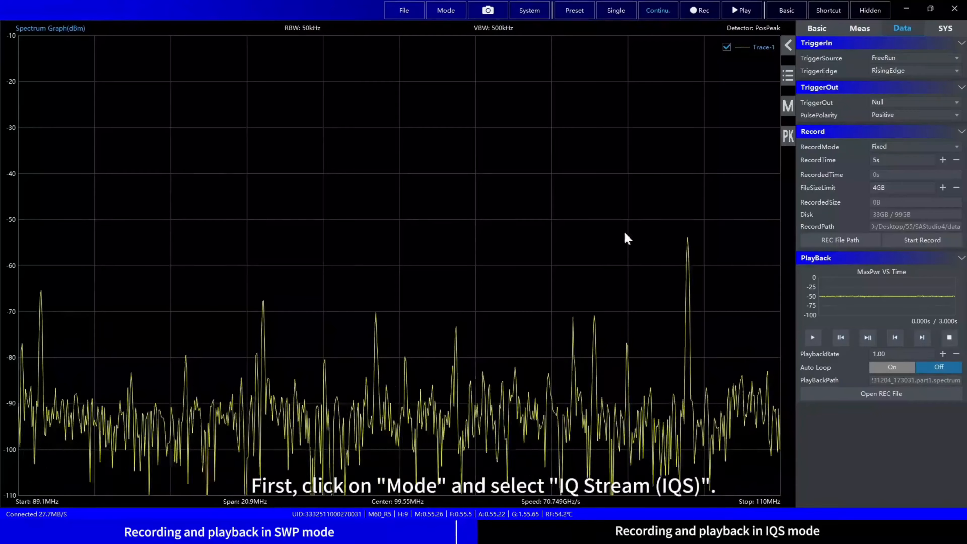
Step: Switch the measurement mode to IQStreaming (IQS) and auto-range the IQ time domain graph
click(453, 10)
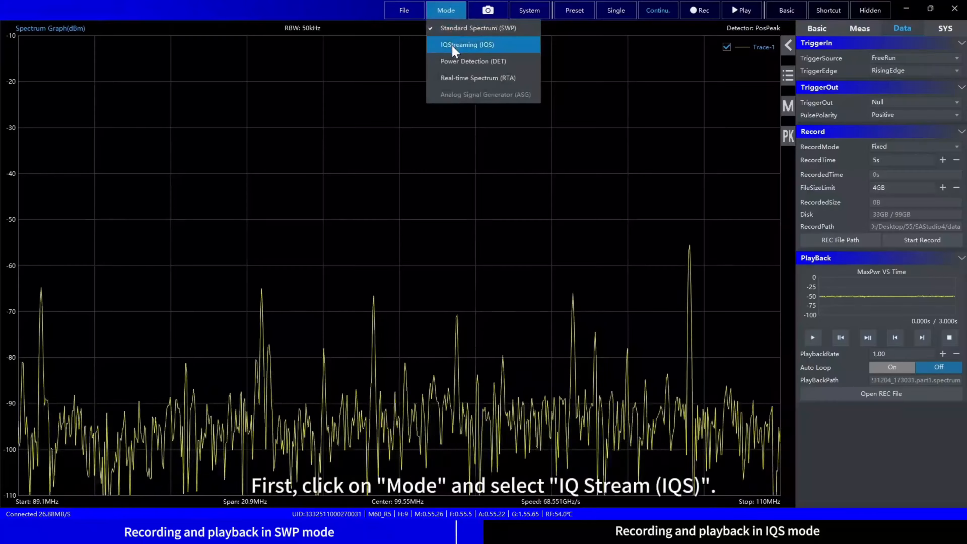
click(456, 45)
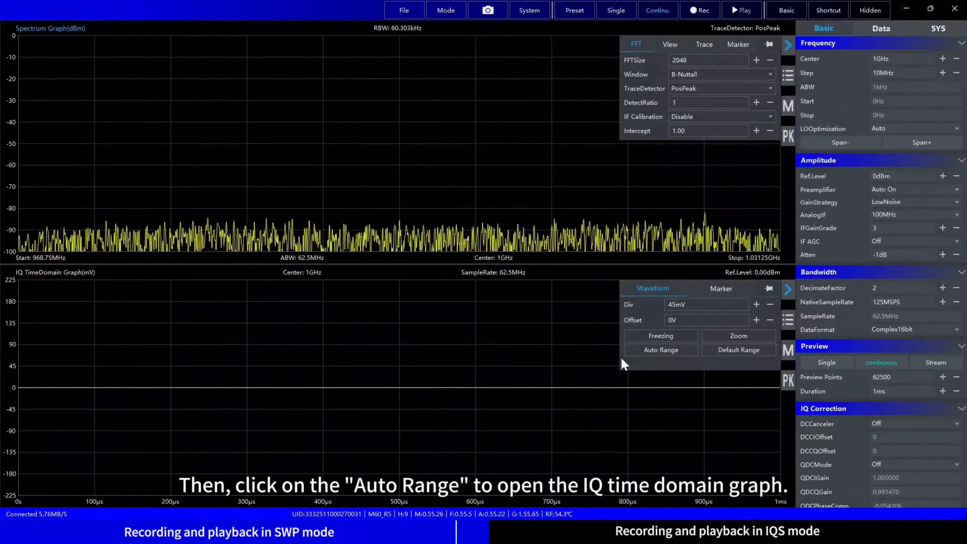
click(647, 353)
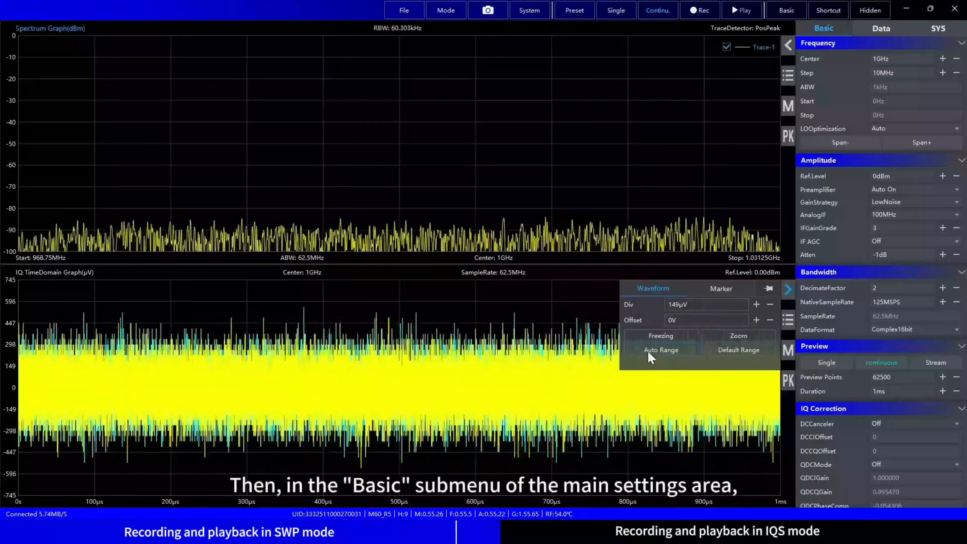
Step: Set the IQS center frequency to 97.5 MHz
double_click(875, 59)
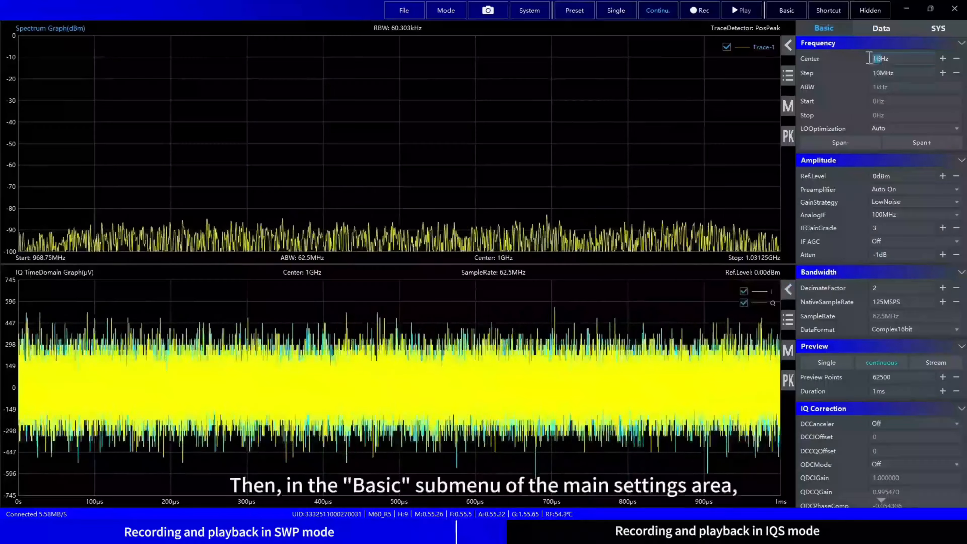
text(97)
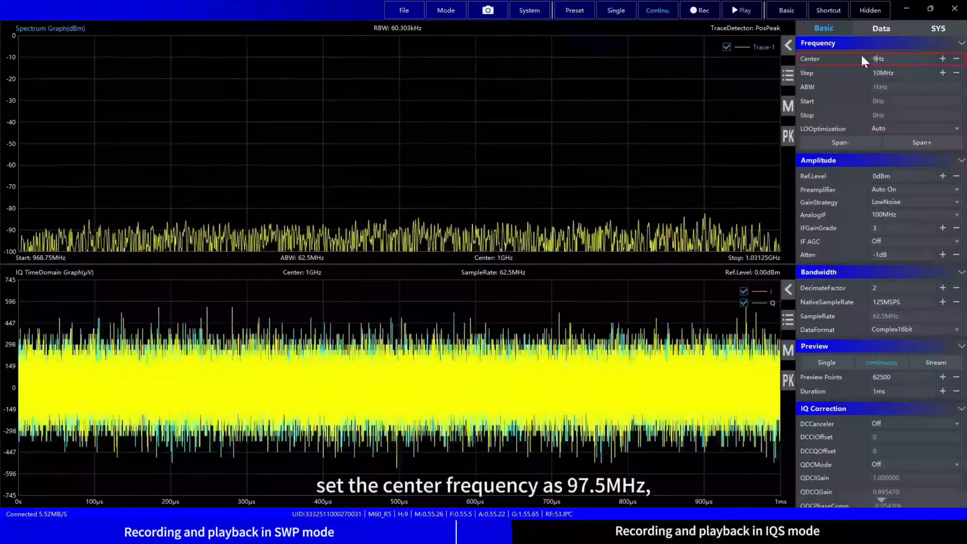
text(.5)
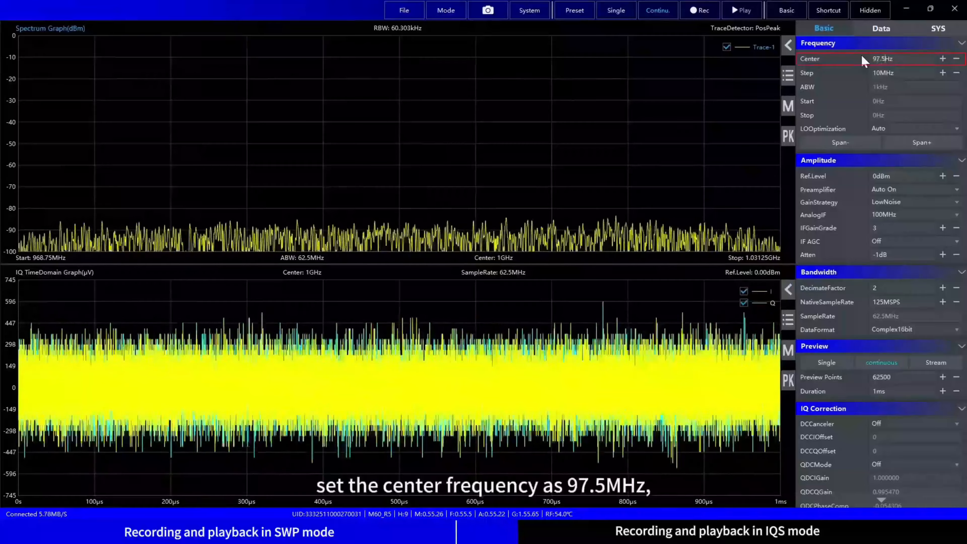
text(M)
key(Return)
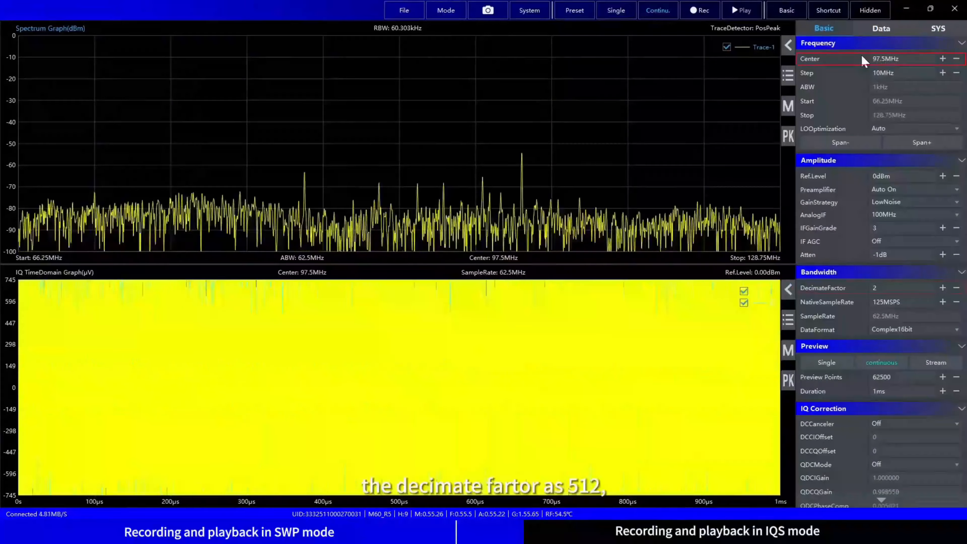
Step: Set the bandwidth decimate factor to 512
drag(890, 290, 871, 288)
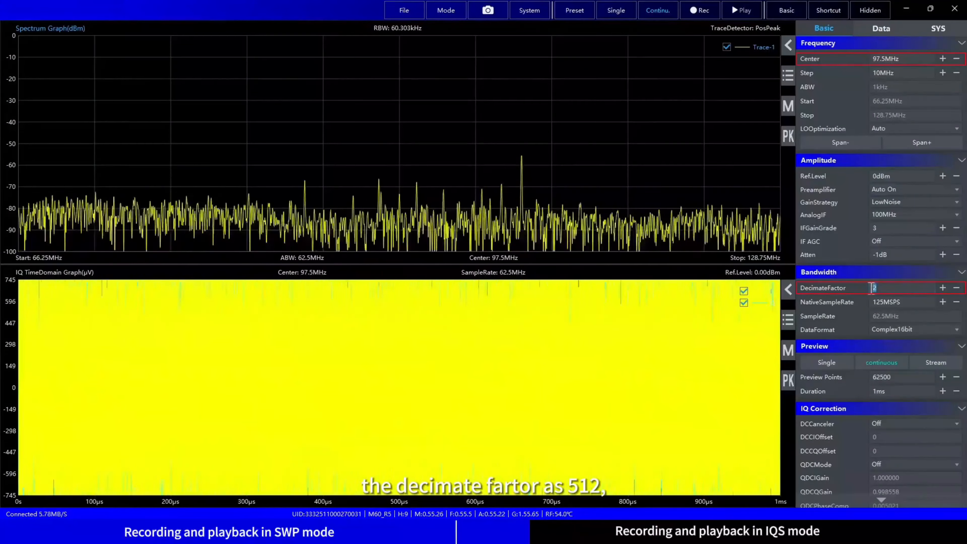
text(512)
key(Return)
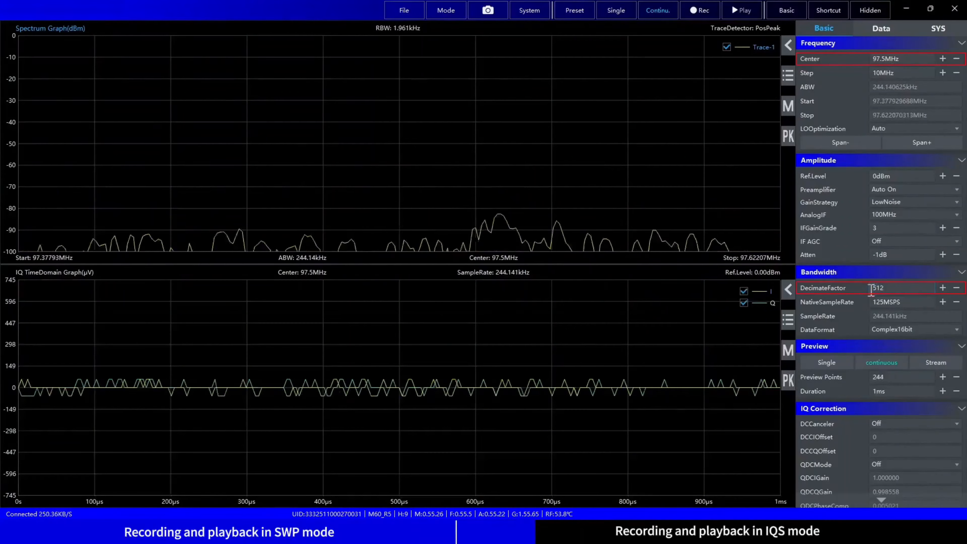
Step: Switch the IQ preview to Stream and set the preview points to 80000
click(937, 364)
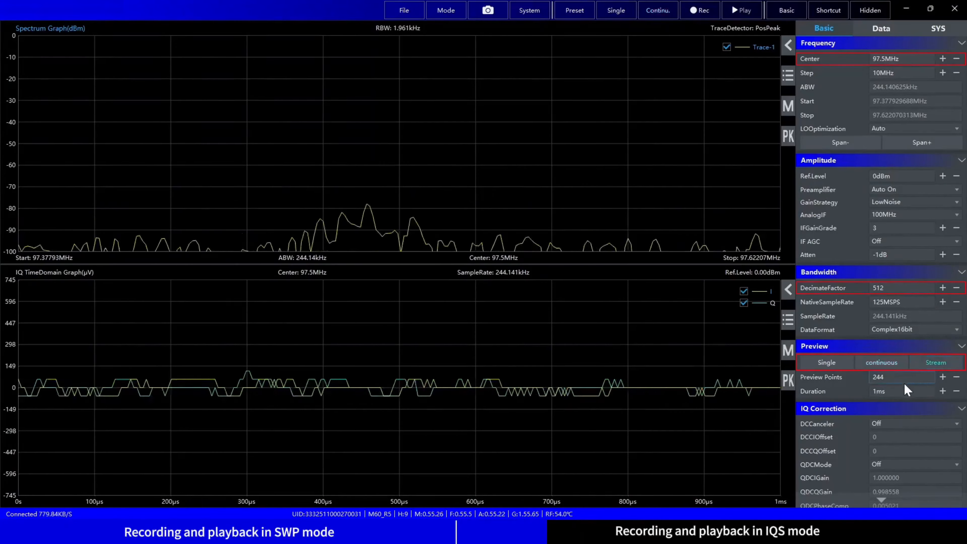
click(913, 377)
drag(913, 377, 859, 379)
text(8)
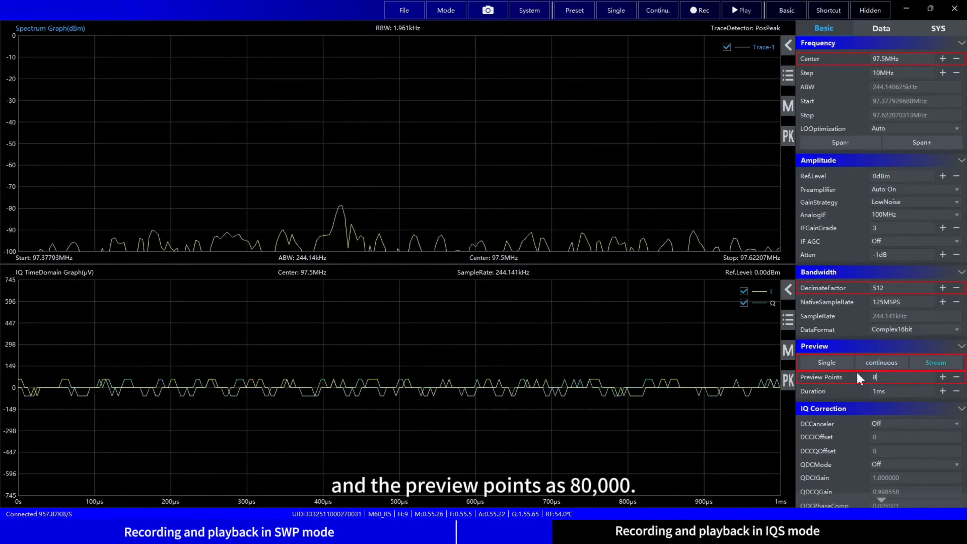
text(0000)
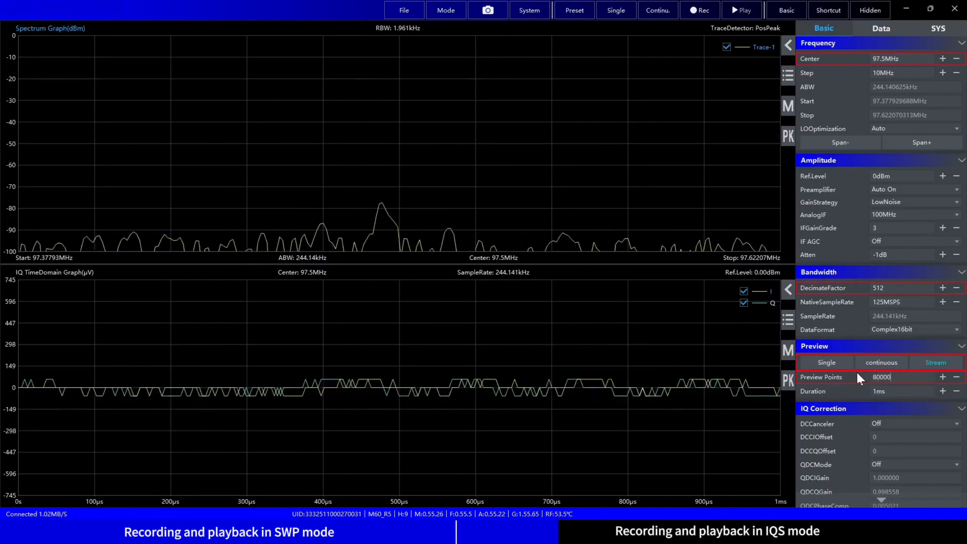
key(Return)
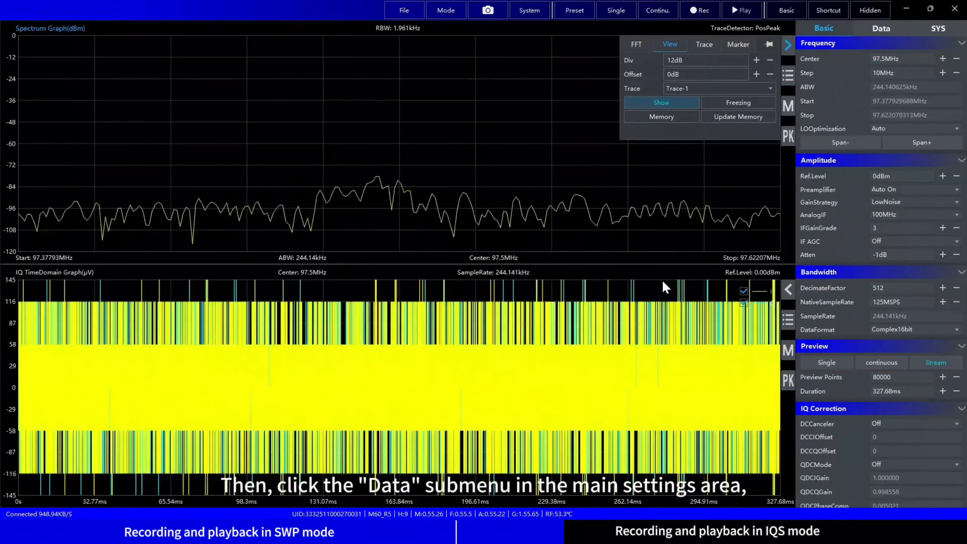
Step: Set the record points to 720000 for the FixedPoints record mode
click(882, 29)
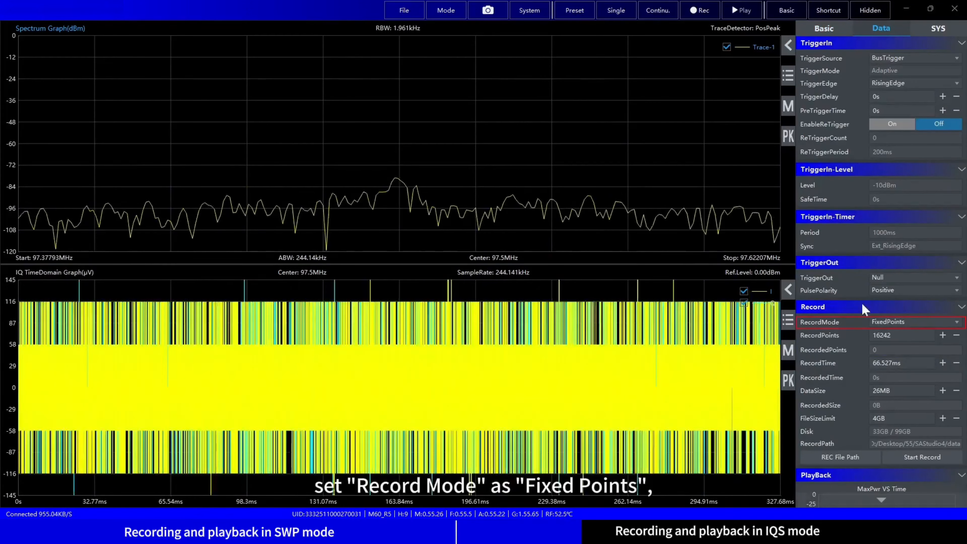
double_click(899, 335)
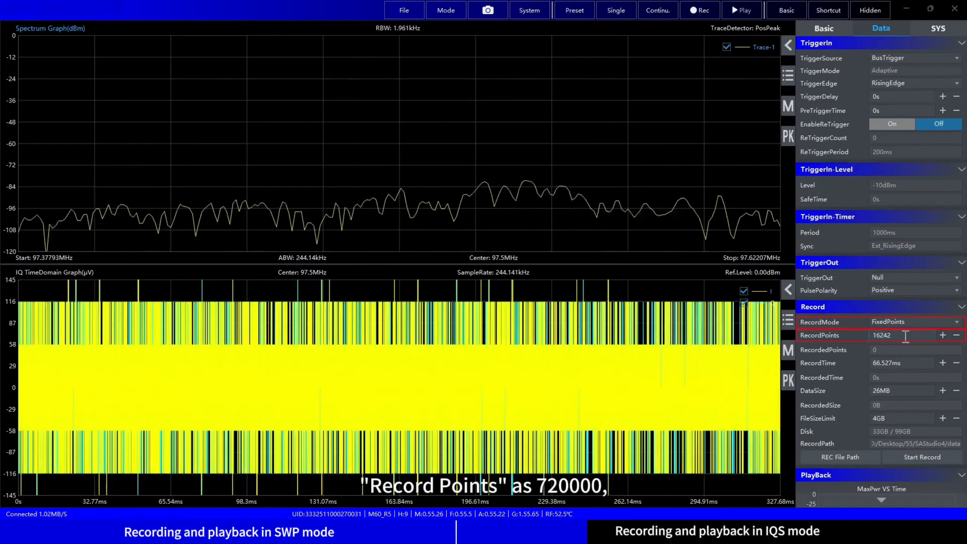
text(720000)
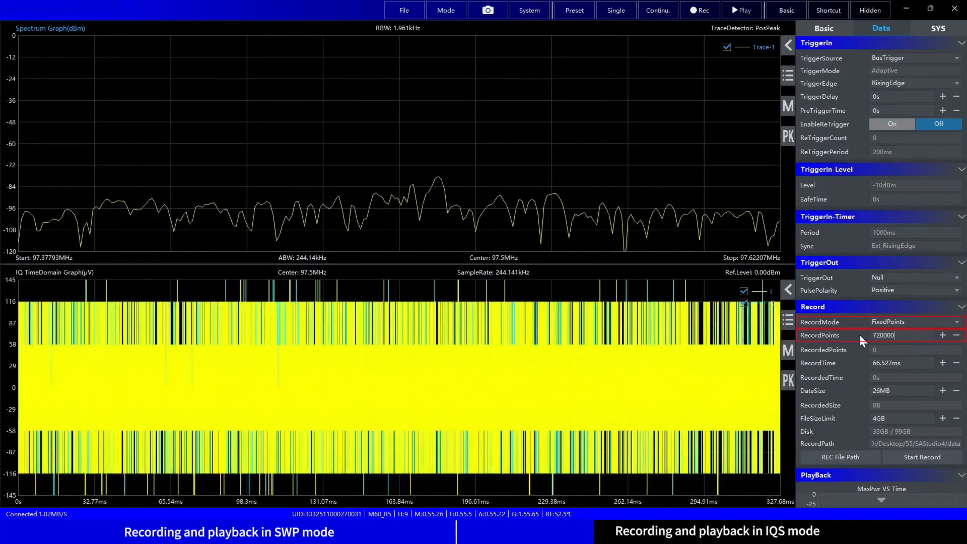
key(Return)
Step: Choose the SAStudio4 data folder as the record file path and start recording the IQ data
click(841, 457)
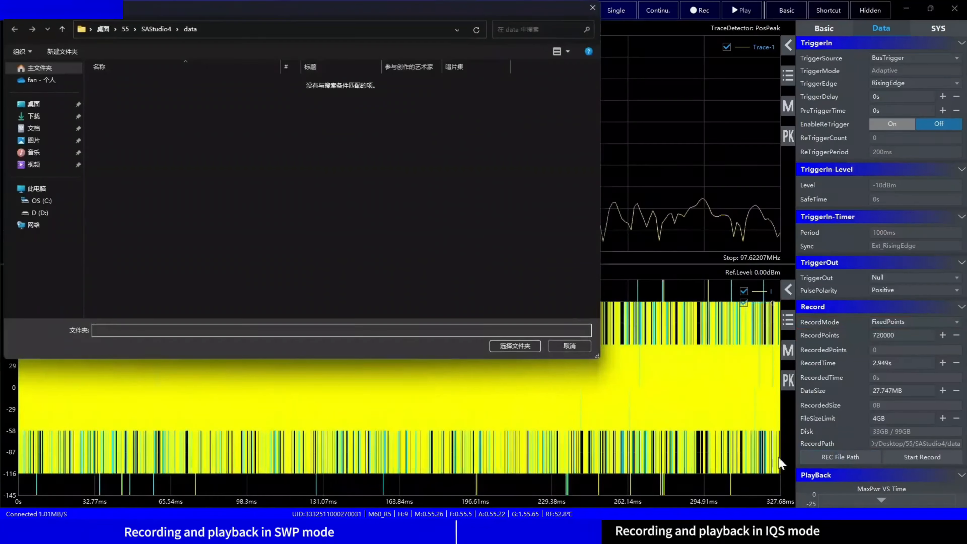
click(527, 346)
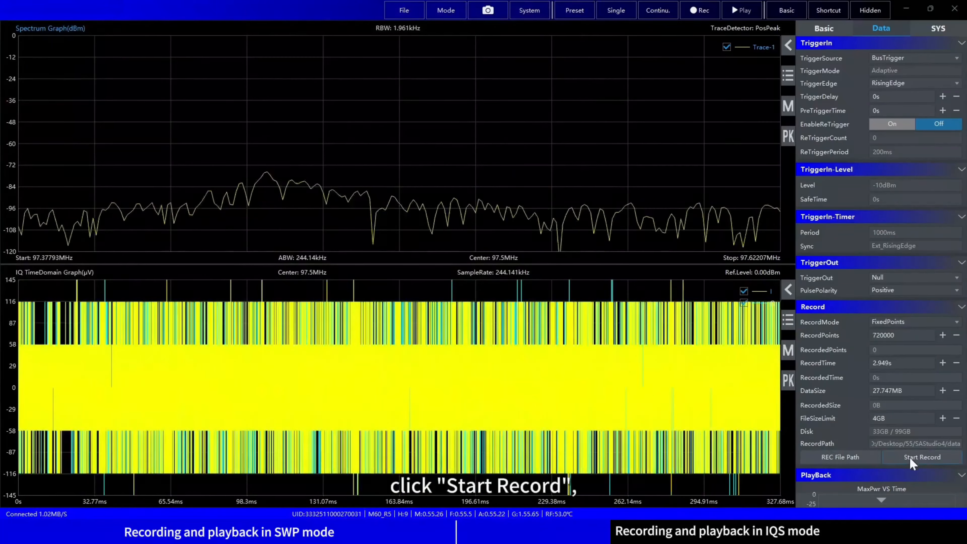
click(909, 456)
Step: Play back the most recent IQ recording and stop the playback
scroll(929, 461, down, 2)
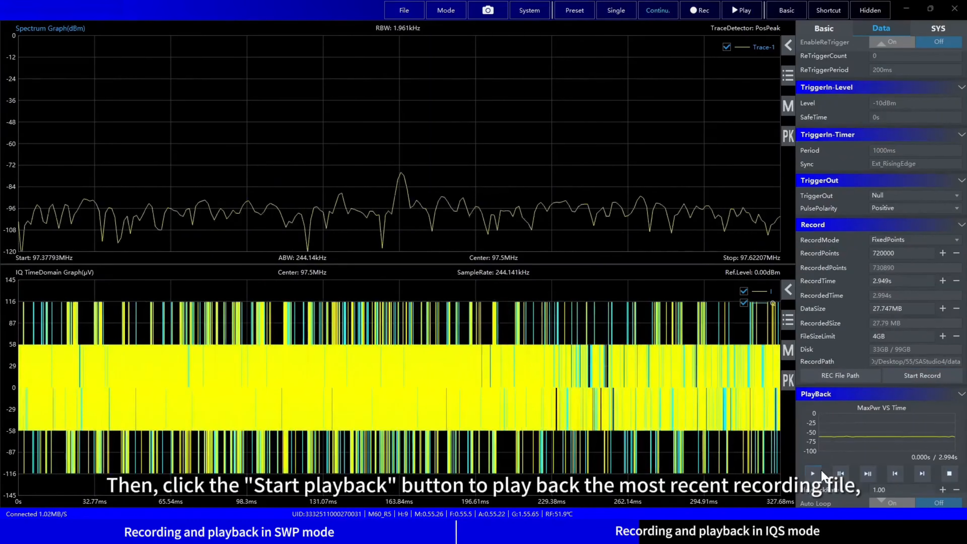
click(813, 474)
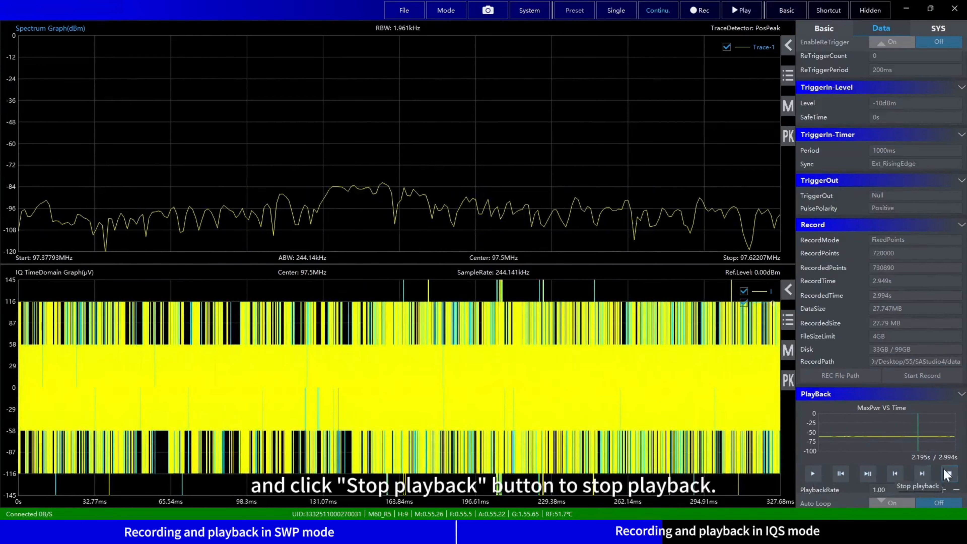
click(947, 474)
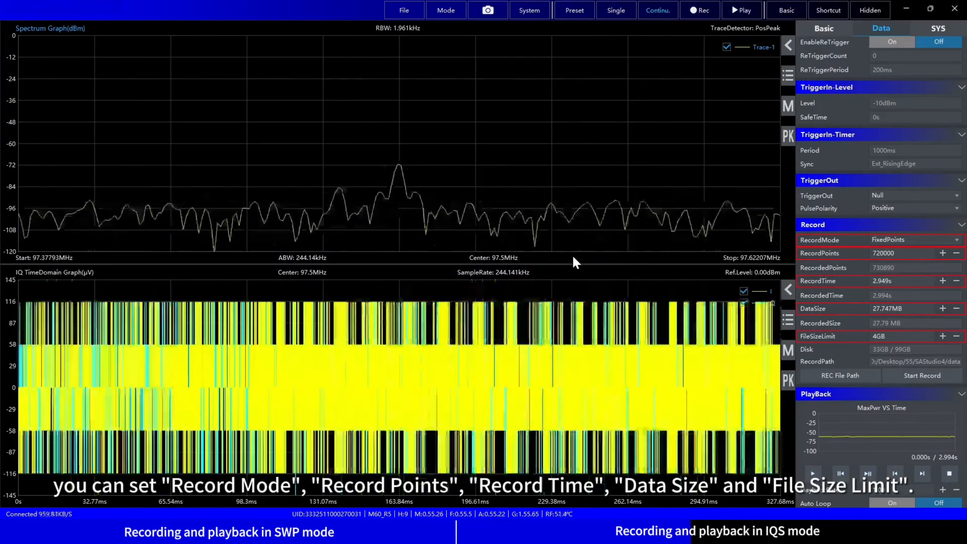
Step: Look at the available record mode options and the playback controls below the preview graph
click(934, 243)
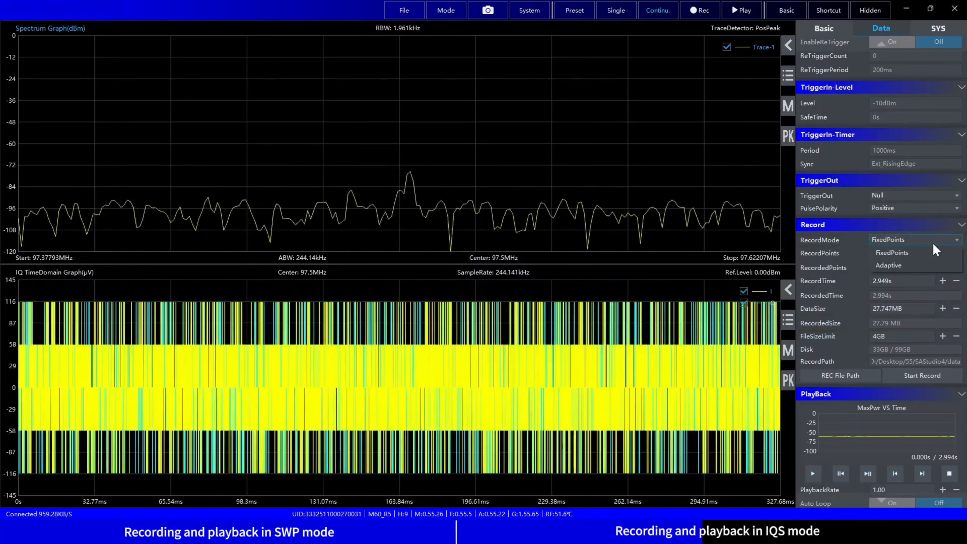
click(935, 247)
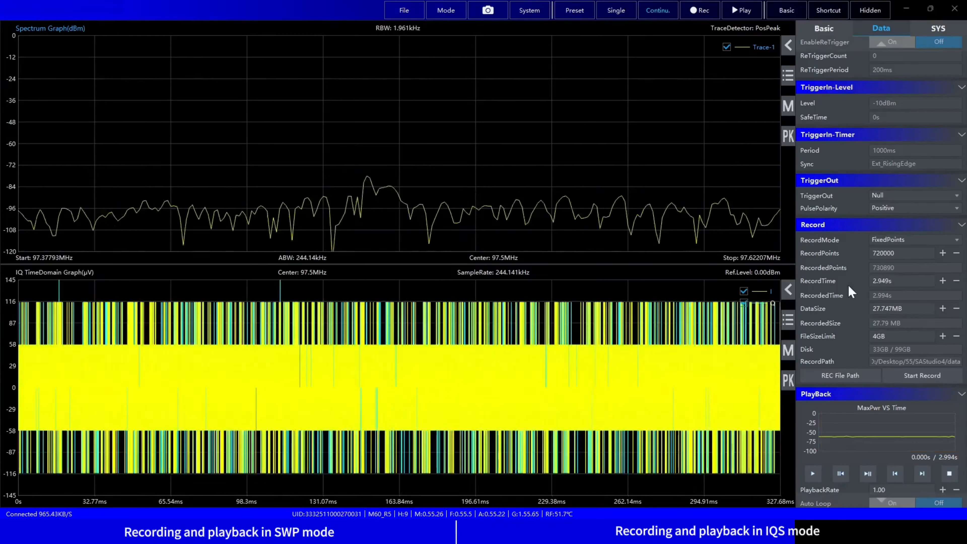
scroll(847, 301, down, 1)
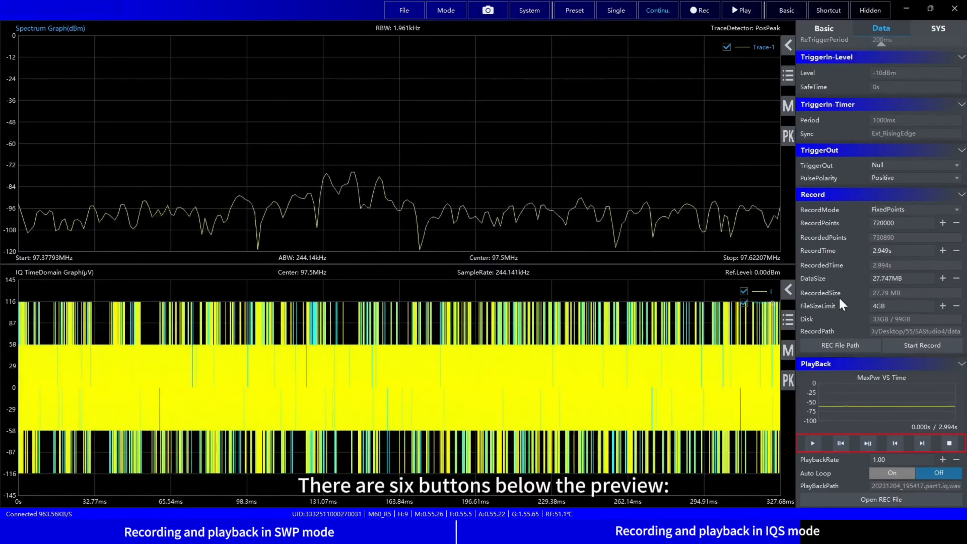